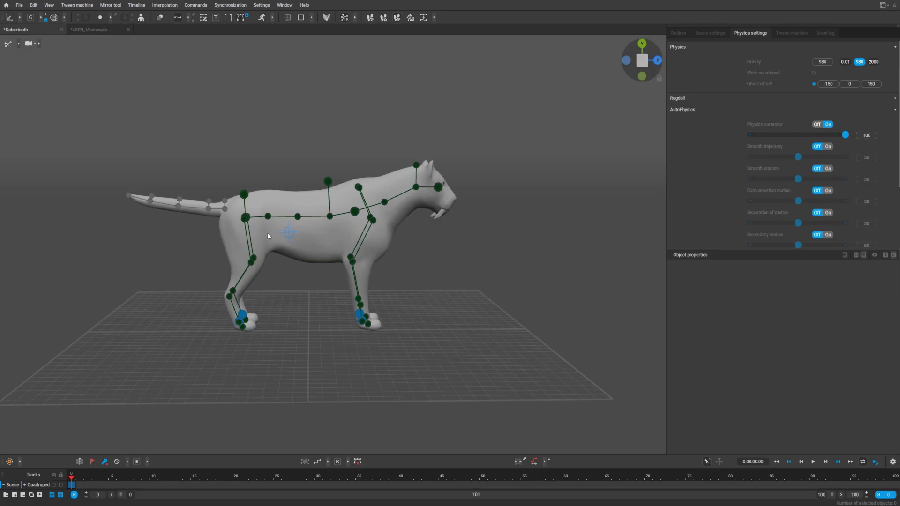
Step: Enter rig mode for the sabertooth and open the Quick Rigging Tool on its Quadruped bone mapping
left_click(326, 18)
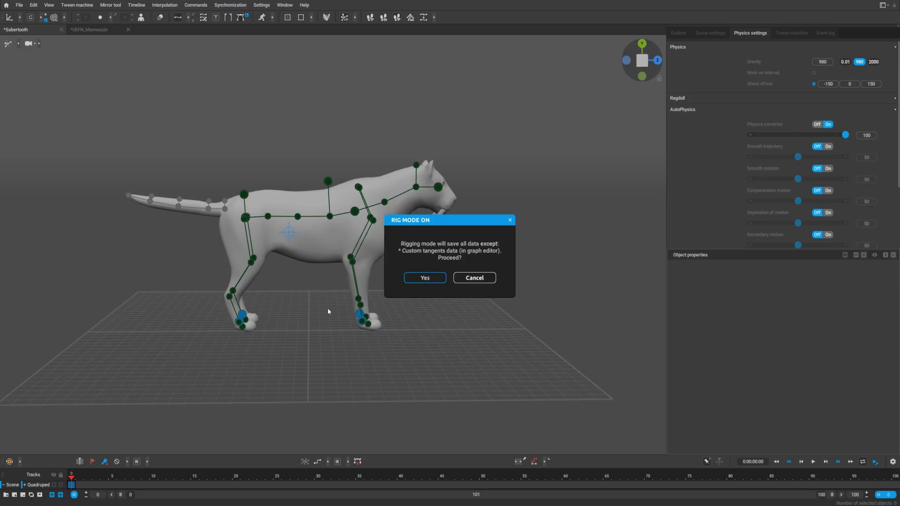
left_click(425, 277)
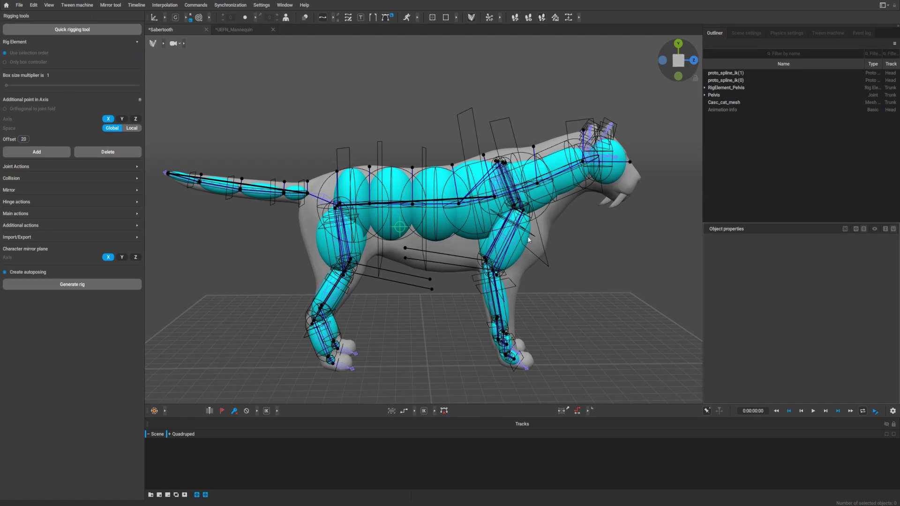
left_click(78, 32)
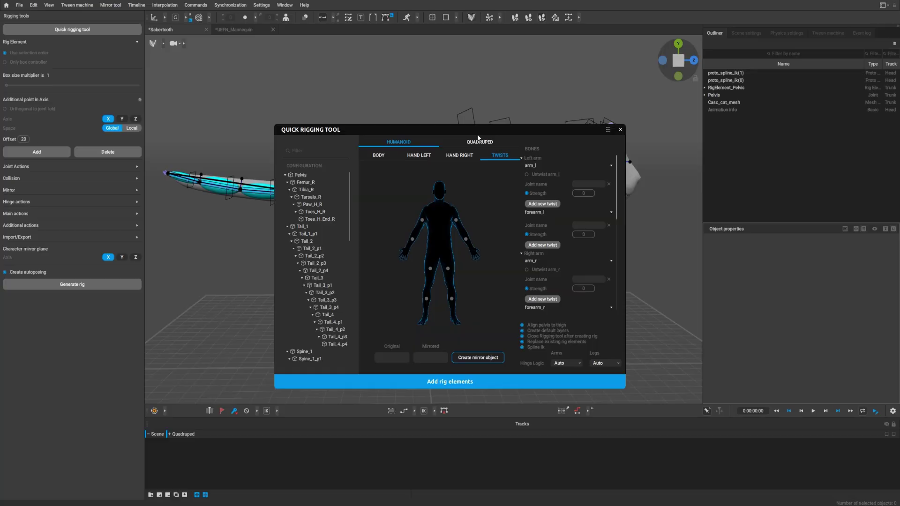
left_click(479, 141)
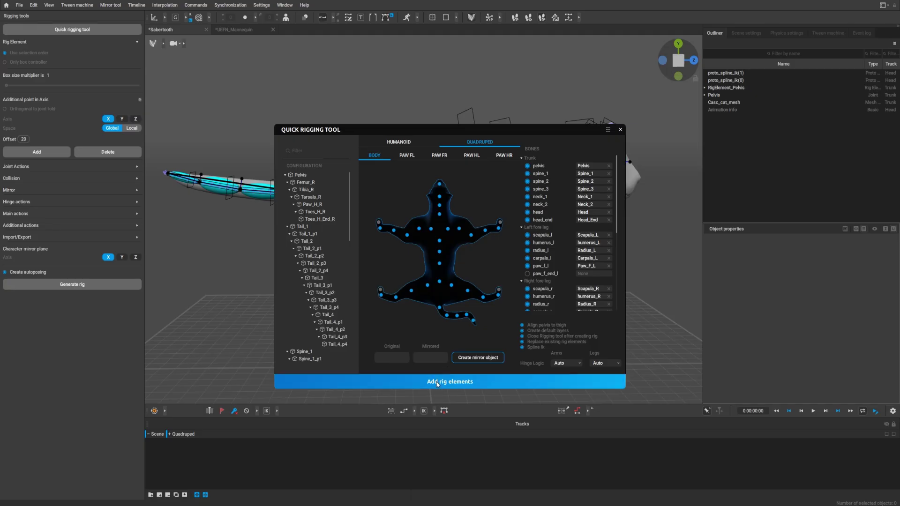
Step: Switch the Quick Rigging Tool to the Humanoid tab and scroll through its Twists bone list
left_click(399, 143)
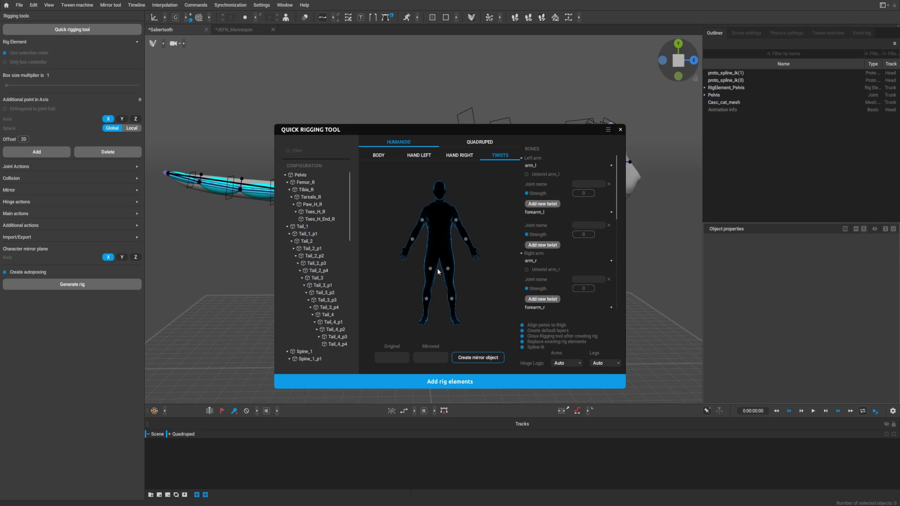
scroll(569, 266, "down", 2)
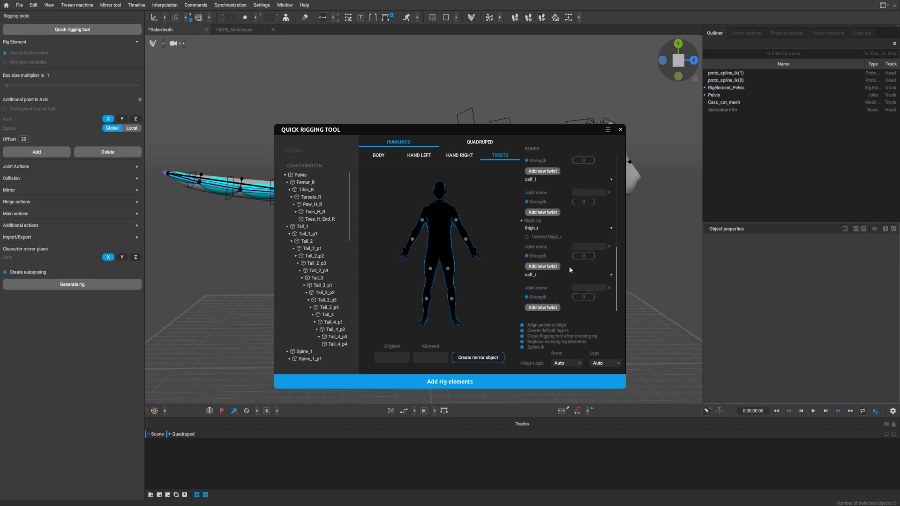
scroll(569, 267, "up", 2)
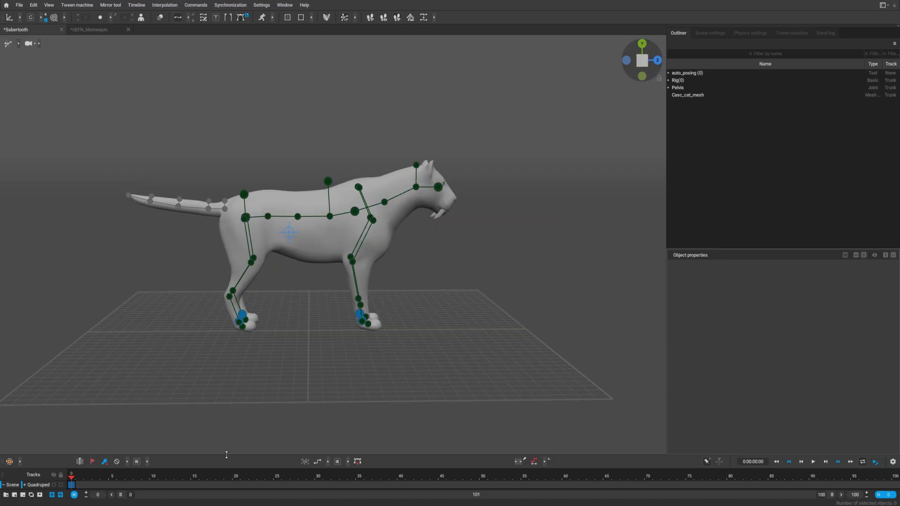
Step: Enlarge the timeline, drag the sabertooth's frame 0 keyframe to a later frame, then shrink the timeline back
left_click_drag(227, 456, 228, 345)
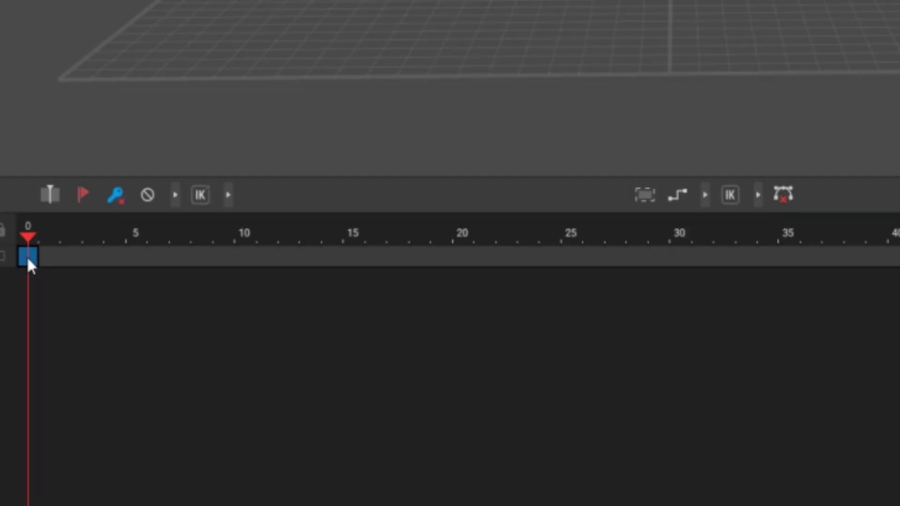
left_click_drag(71, 376, 80, 375)
left_click_drag(54, 253, 899, 262)
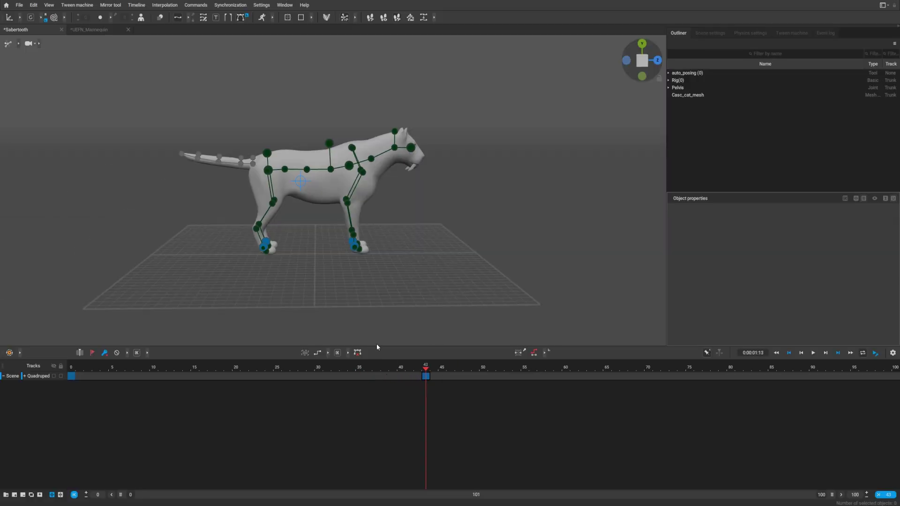
left_click_drag(375, 347, 372, 482)
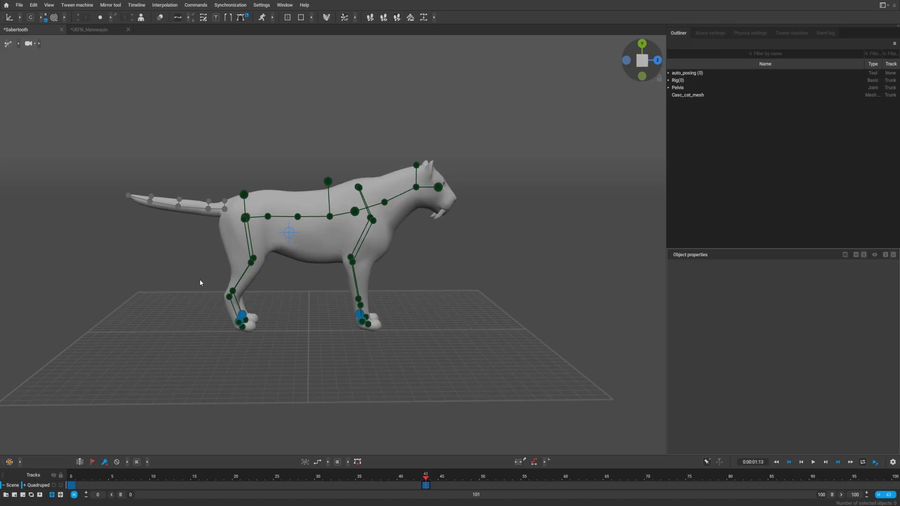
Step: Switch to the UEFN_Mannequin scene and preview its animation once
left_click(86, 29)
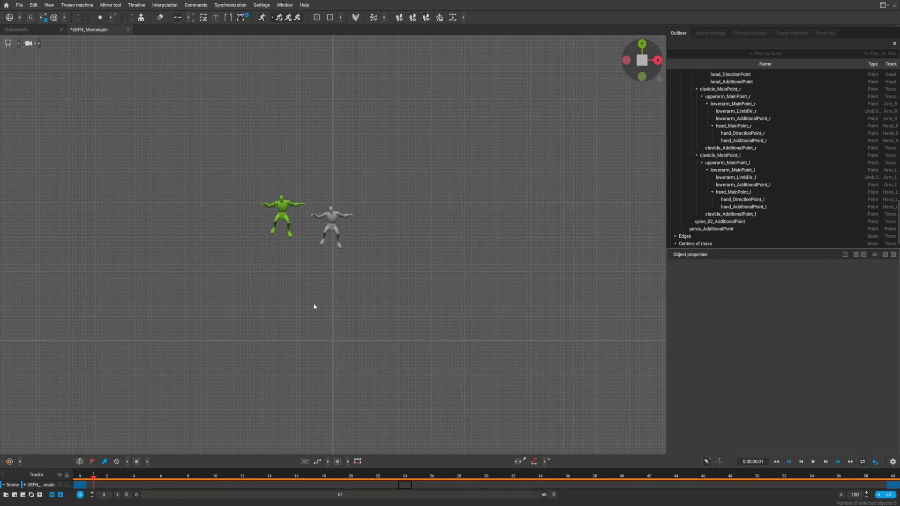
key("space")
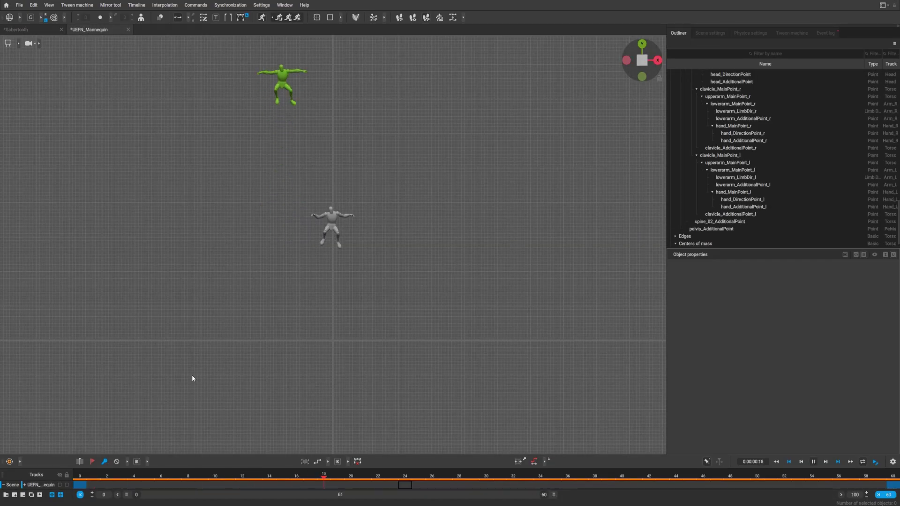
key("space")
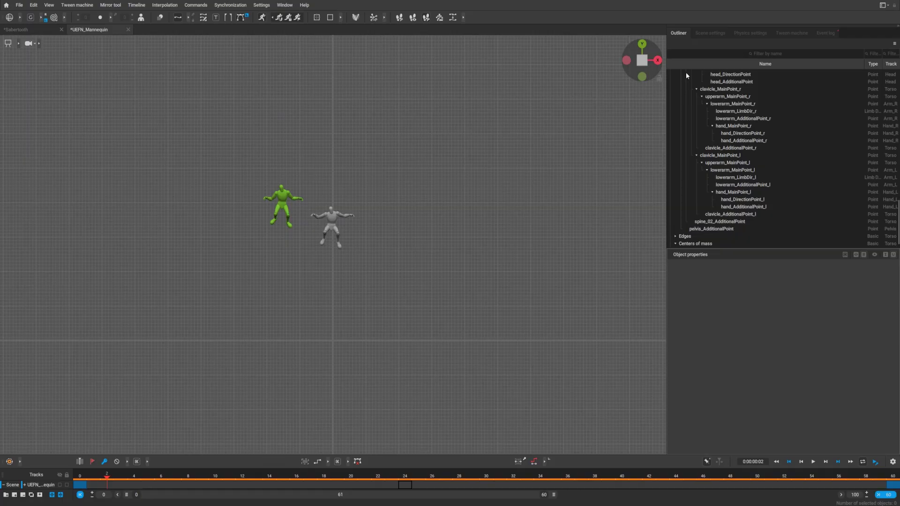
Step: Turn Ragdoll on in the scene's Physics settings
left_click(752, 33)
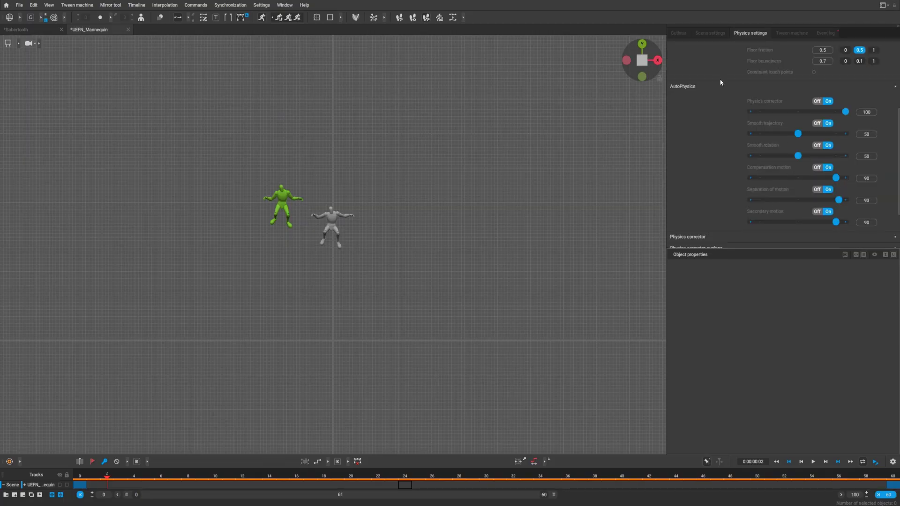
scroll(818, 140, "down", 2)
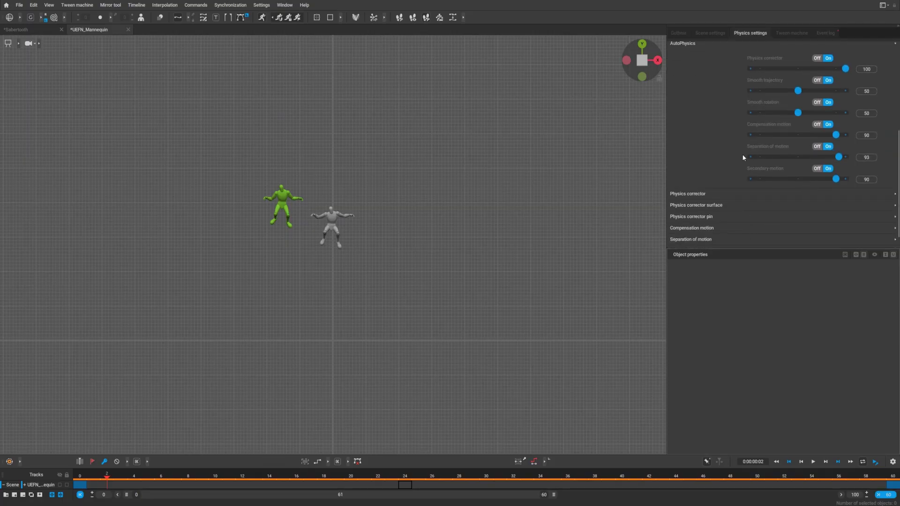
scroll(806, 113, "up", 2)
scroll(791, 107, "down", 1)
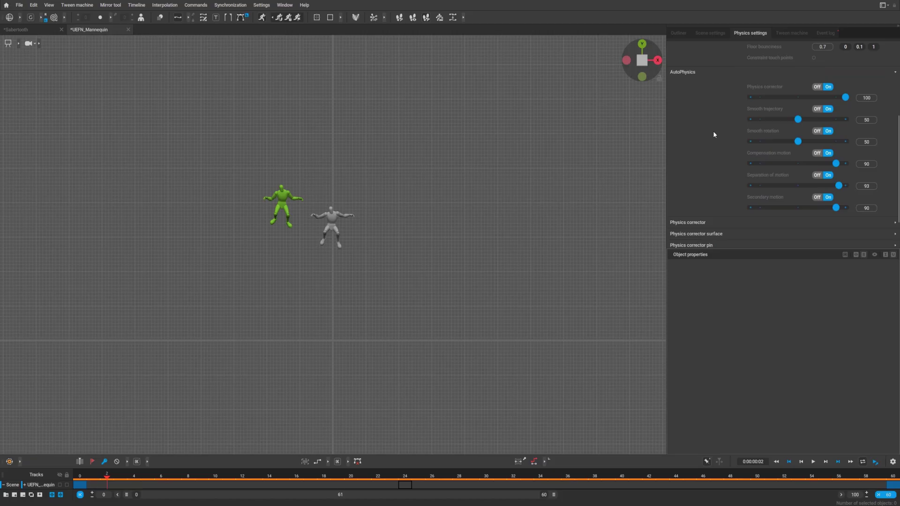
scroll(713, 130, "up", 4)
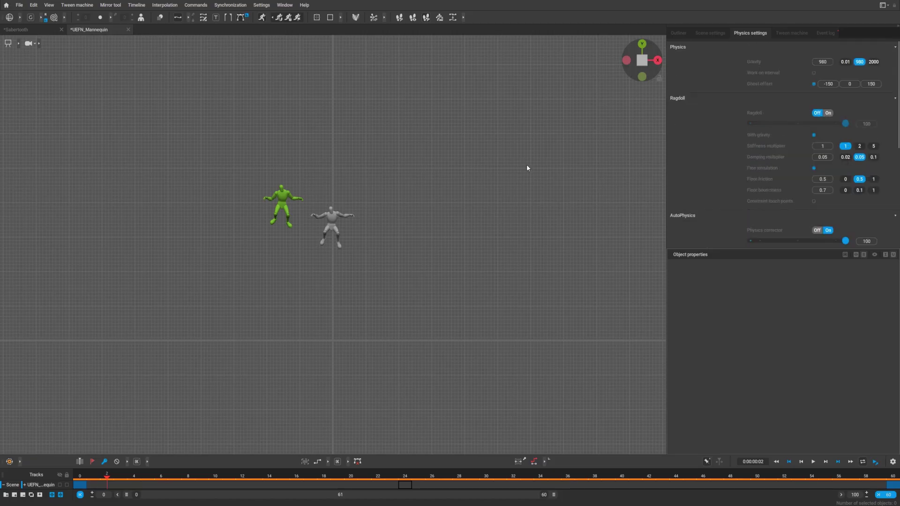
left_click(828, 114)
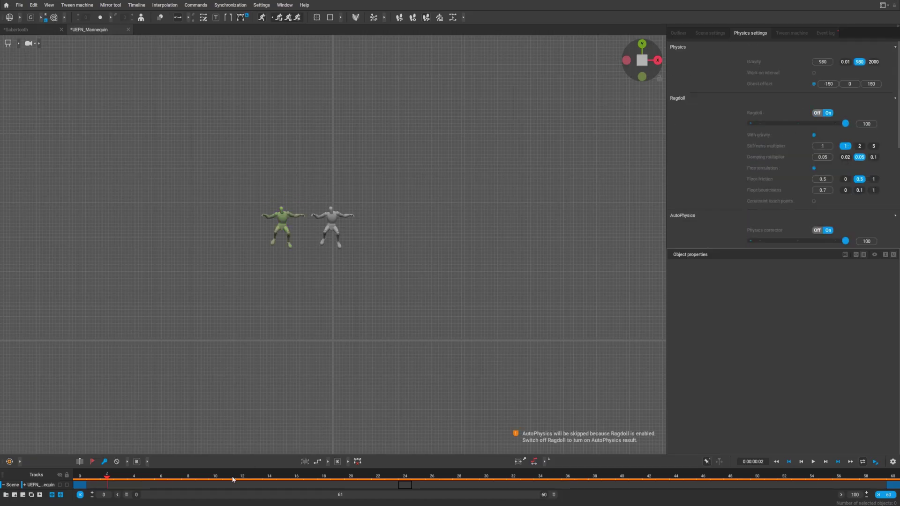
Step: Play the simulation and tilt the view to watch the mannequin collapse onto the floor grid
key("space")
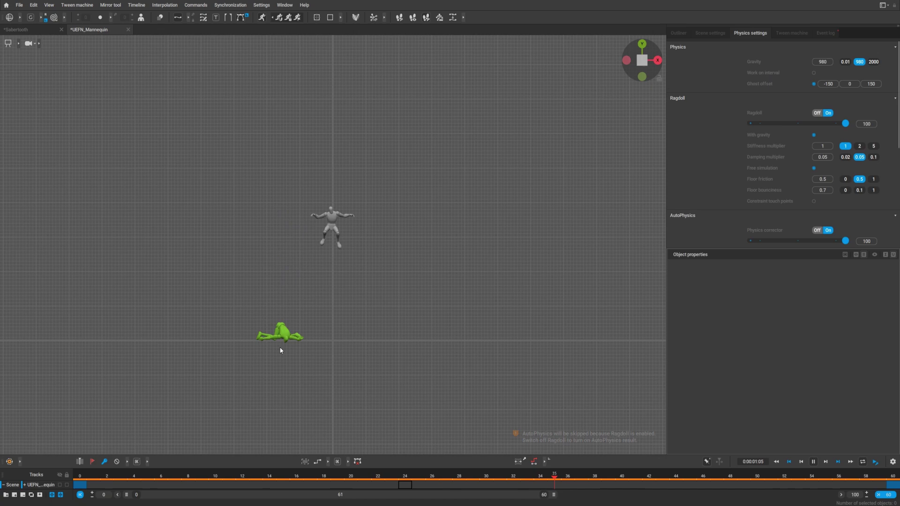
right_click_drag(322, 315, 314, 345)
scroll(314, 345, "up", 2)
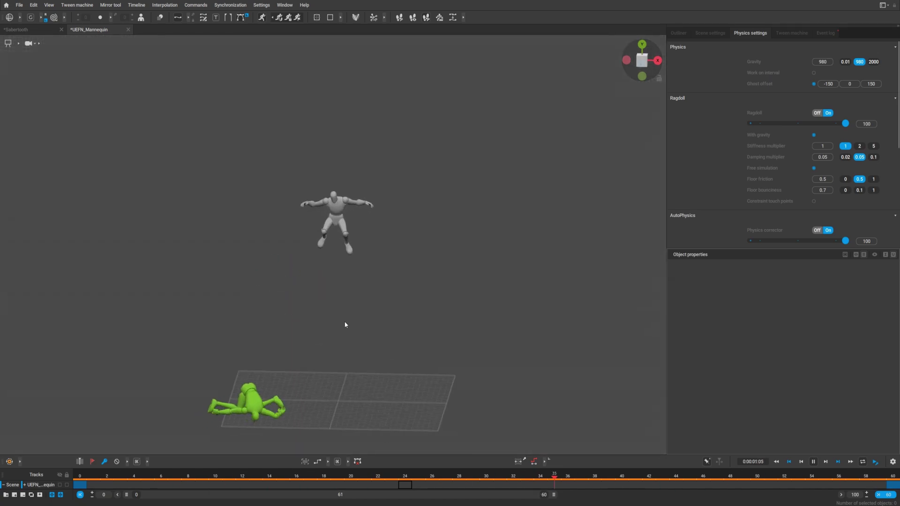
scroll(346, 318, "up", 2)
scroll(344, 319, "down", 3)
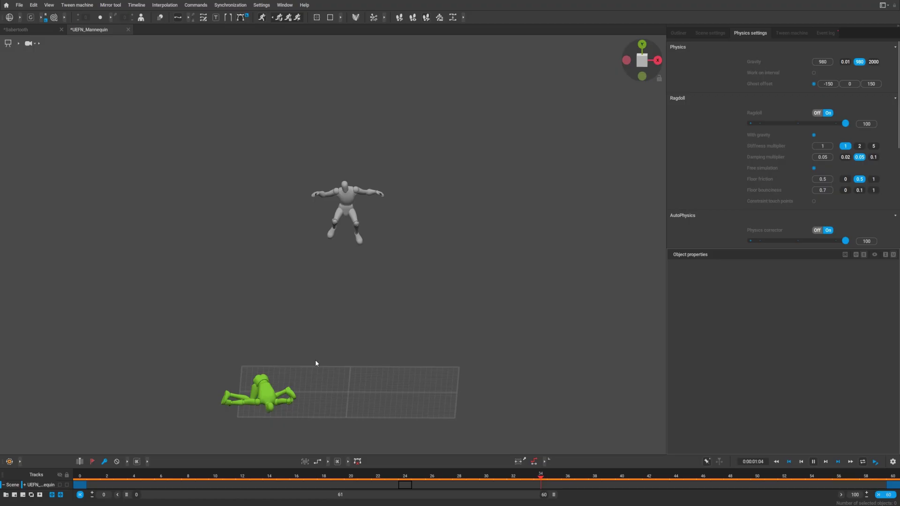
key("space")
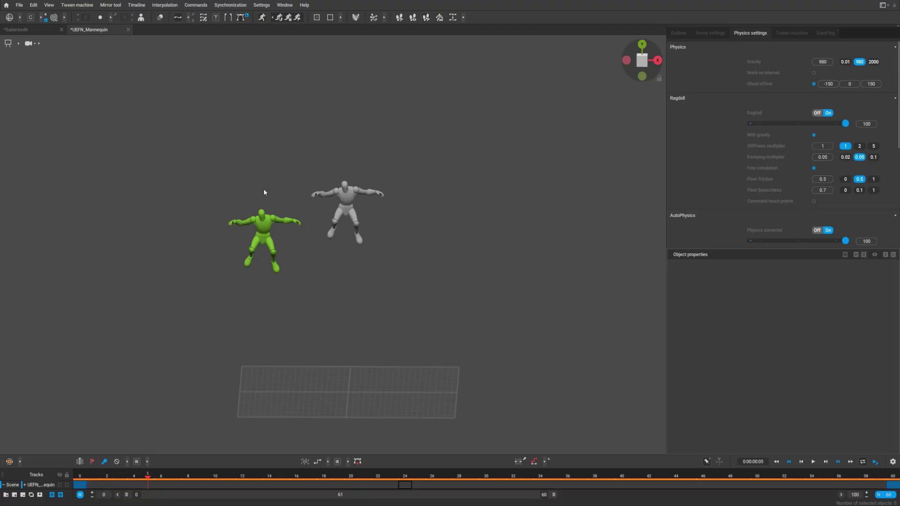
Step: In the Settings window, search 'constrain', toggle Angle Constraints off and back on, then close it
left_click(244, 15)
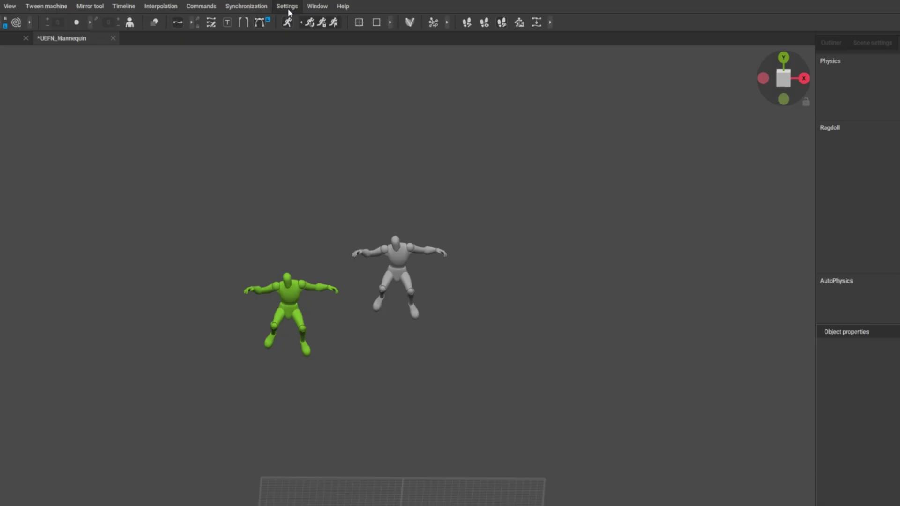
left_click(262, 6)
left_click(319, 26)
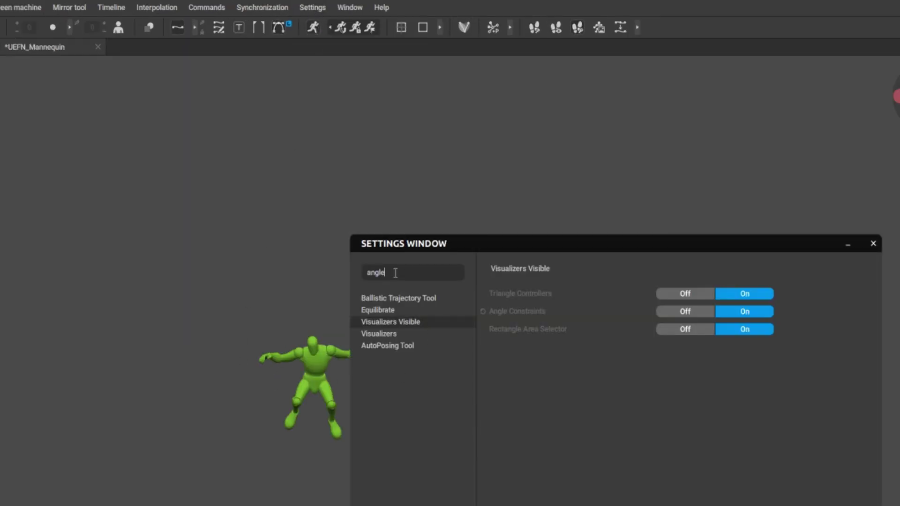
type("co")
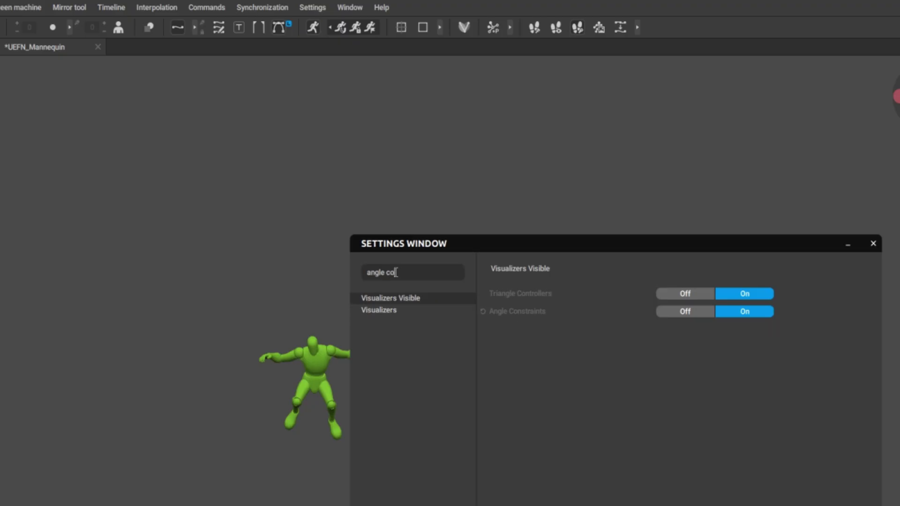
type("nstrain")
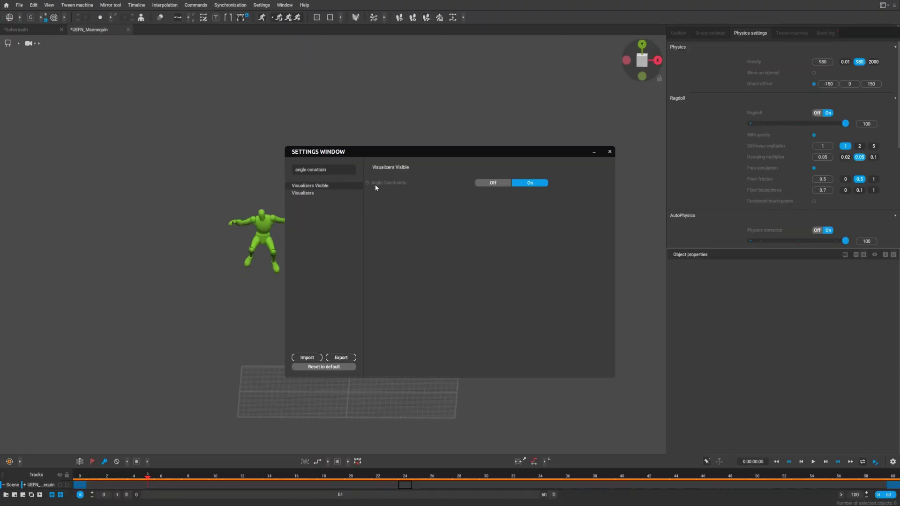
left_click(498, 185)
left_click(535, 187)
left_click(610, 152)
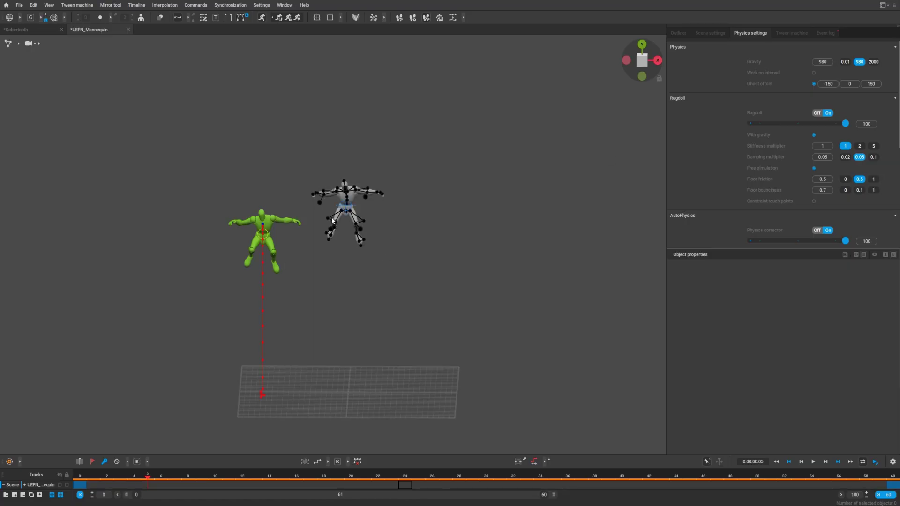
Step: Box-select the grey mannequin's rig, orbit around it, then clear the selection
left_click_drag(424, 311, 424, 308)
scroll(410, 297, "up", 5)
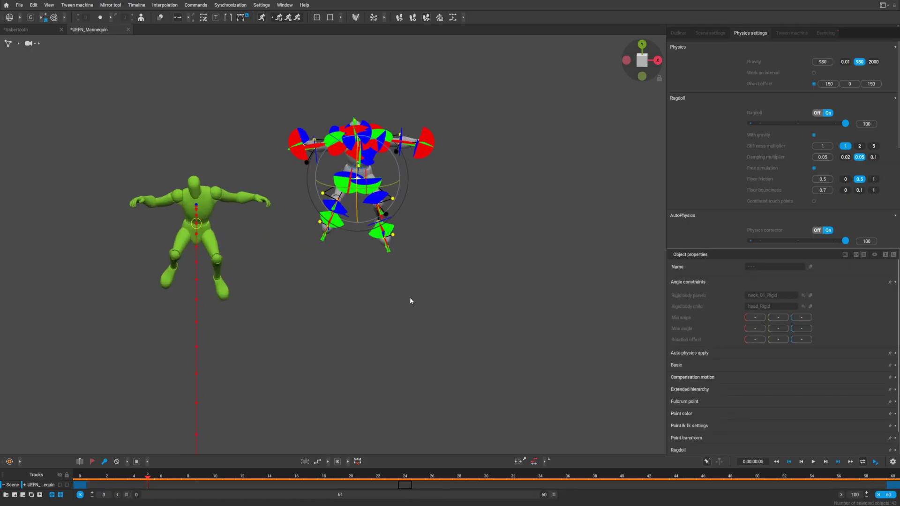
right_click_drag(398, 190, 429, 237)
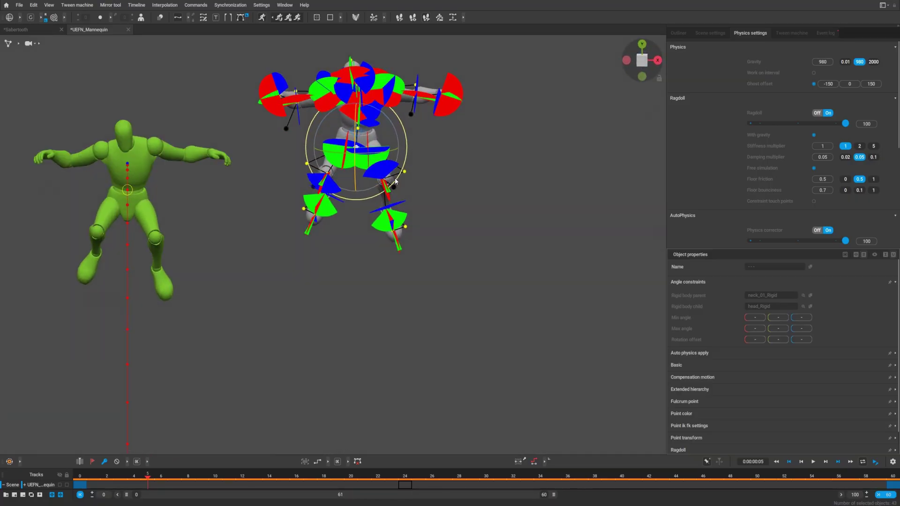
left_click(429, 237)
Step: Select the left thigh point to show its angle limits (min -150/-90/-90, max 70/90/90) and enlarge the timeline
left_click(389, 213)
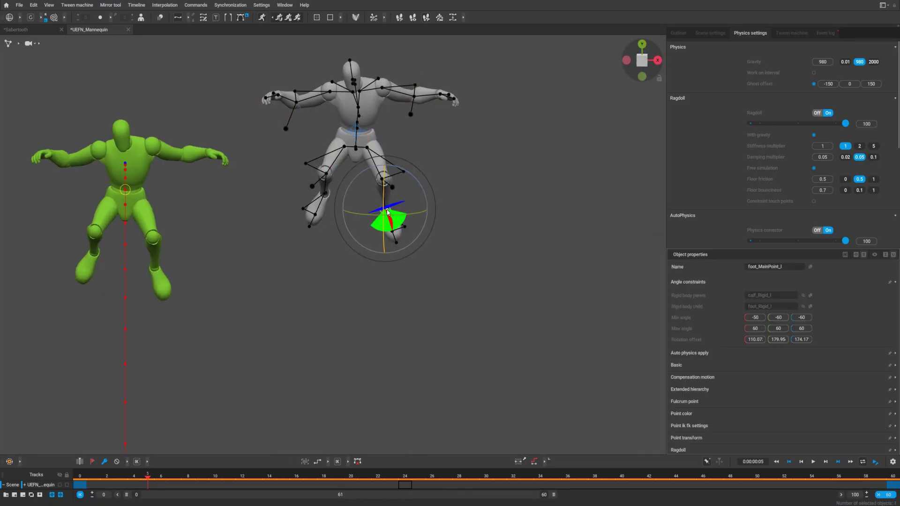
scroll(375, 212, "up", 5)
right_click_drag(361, 210, 419, 235)
left_click(351, 113)
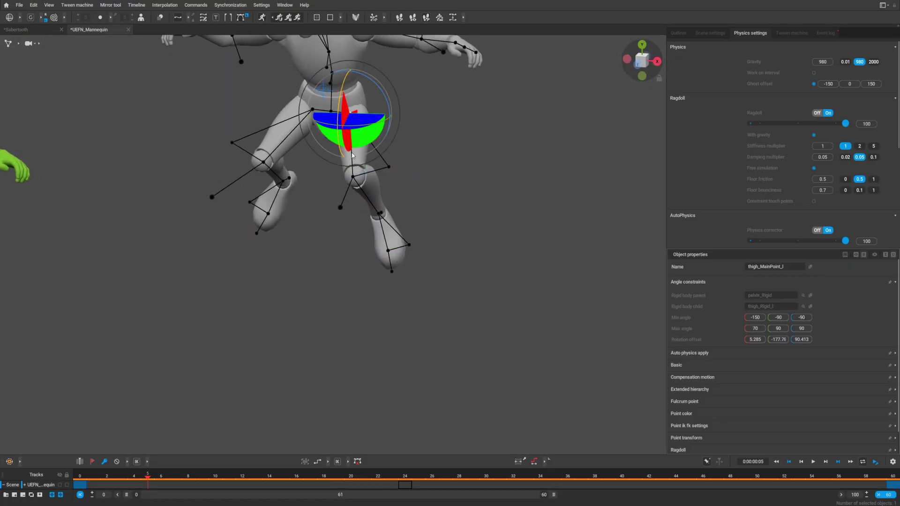
right_click_drag(352, 156, 258, 104)
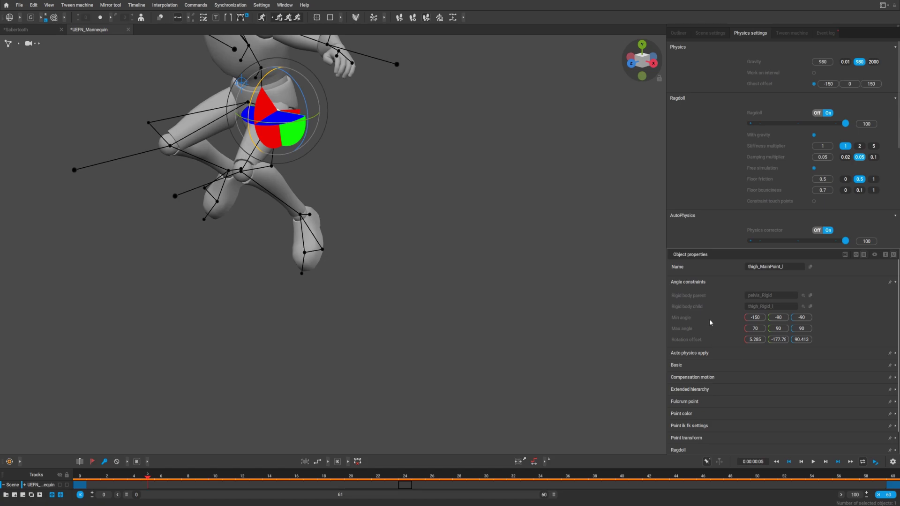
scroll(711, 324, "down", 1)
scroll(729, 296, "up", 1)
left_click_drag(338, 455, 343, 376)
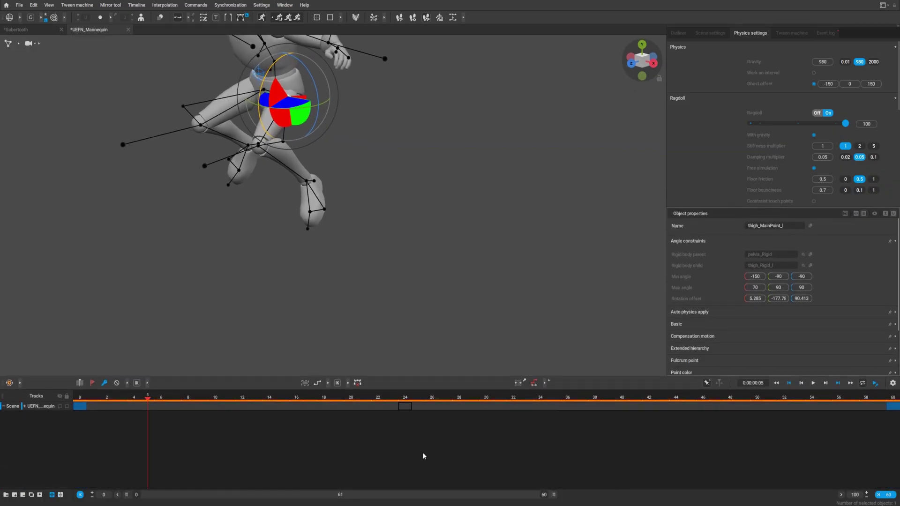